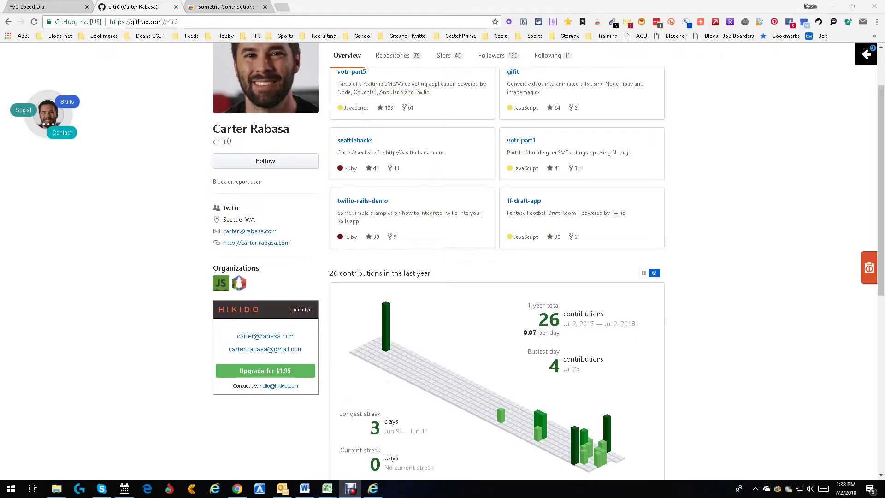
Switch to the GitHub profile tab to view the 3D isometric contribution chart.
click(228, 7)
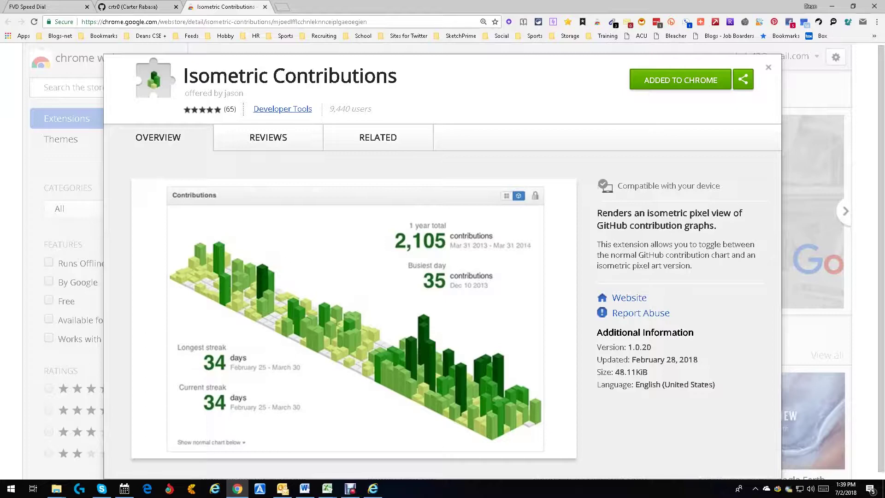
click(131, 6)
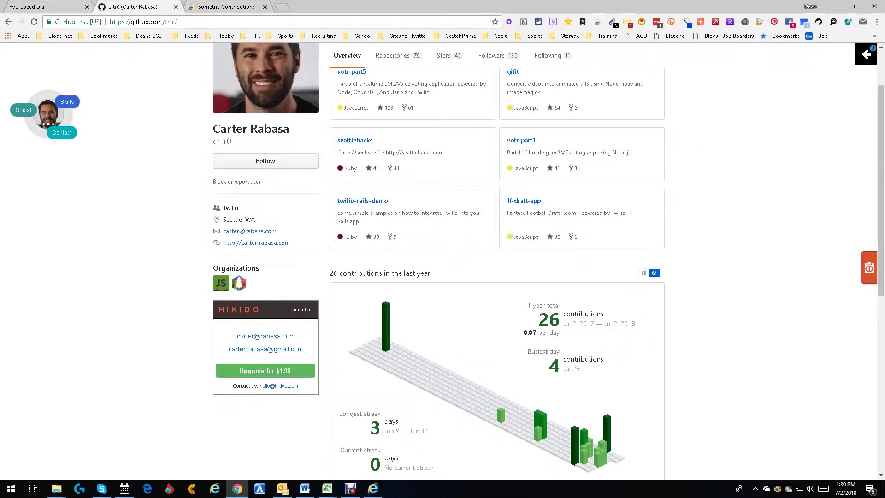
drag(881, 193, 880, 235)
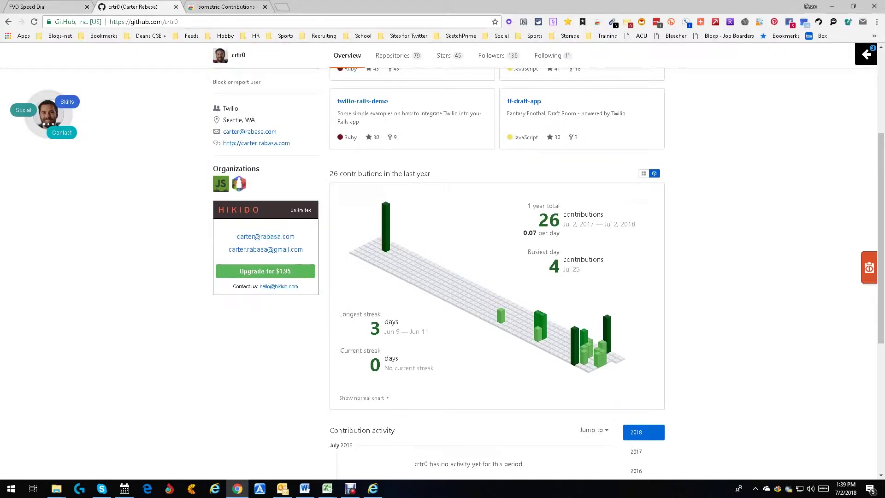
scroll(443, 277, down, 3)
scroll(442, 277, down, 2)
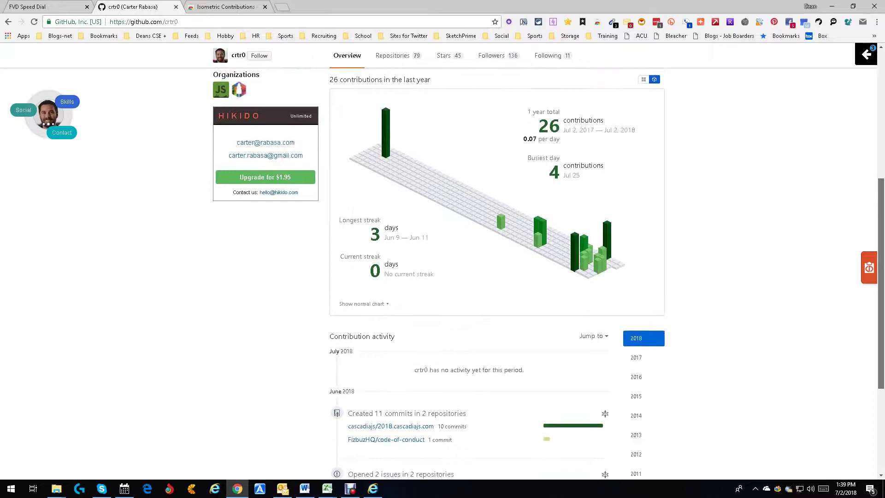
scroll(443, 277, up, 2)
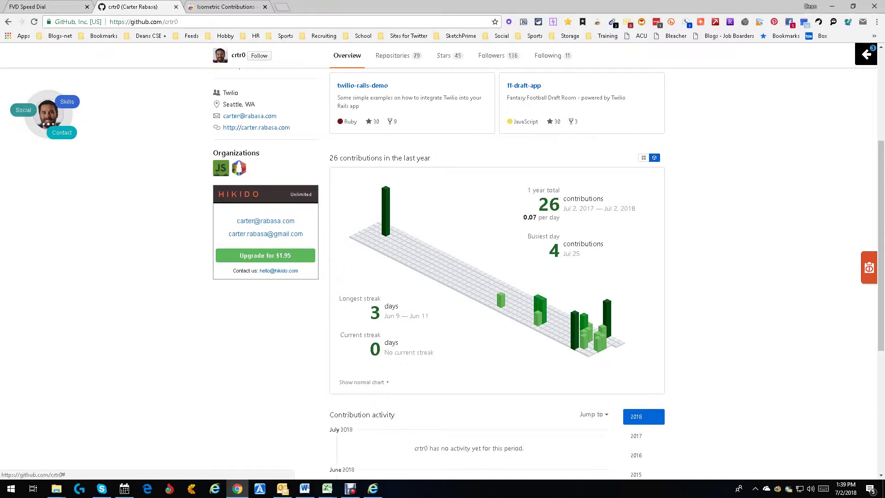
click(643, 158)
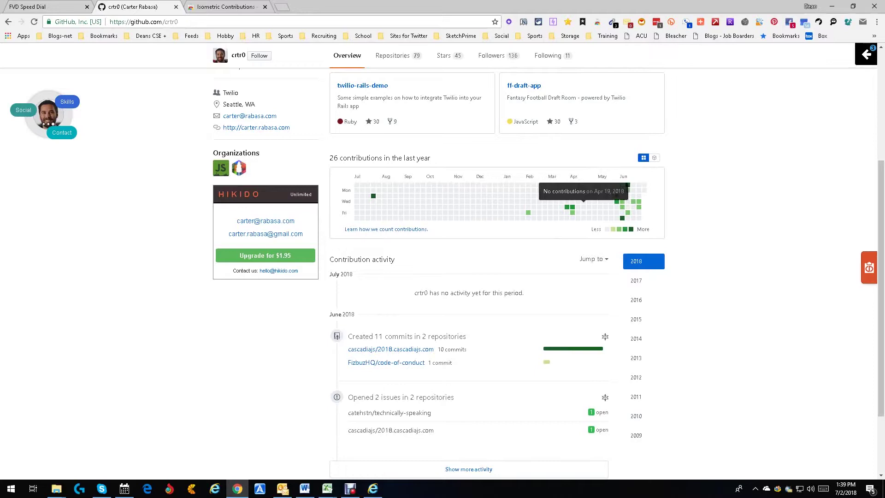
mouse_move(655, 157)
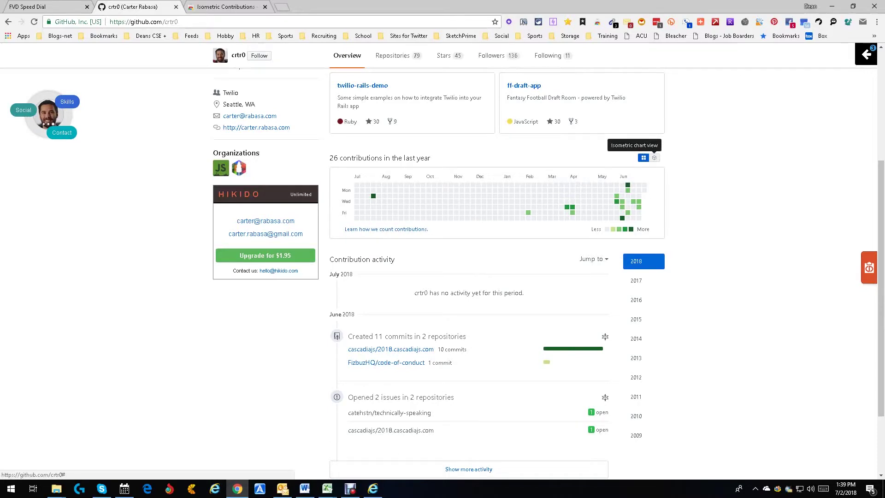
click(654, 157)
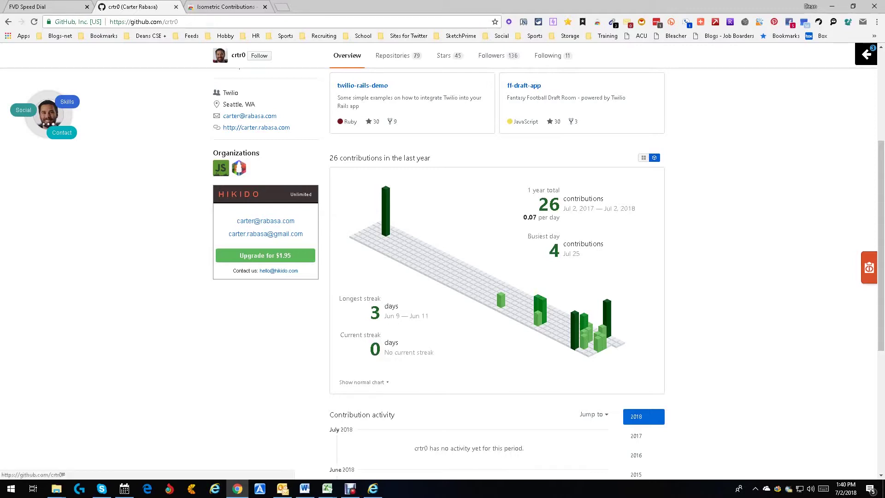
click(643, 158)
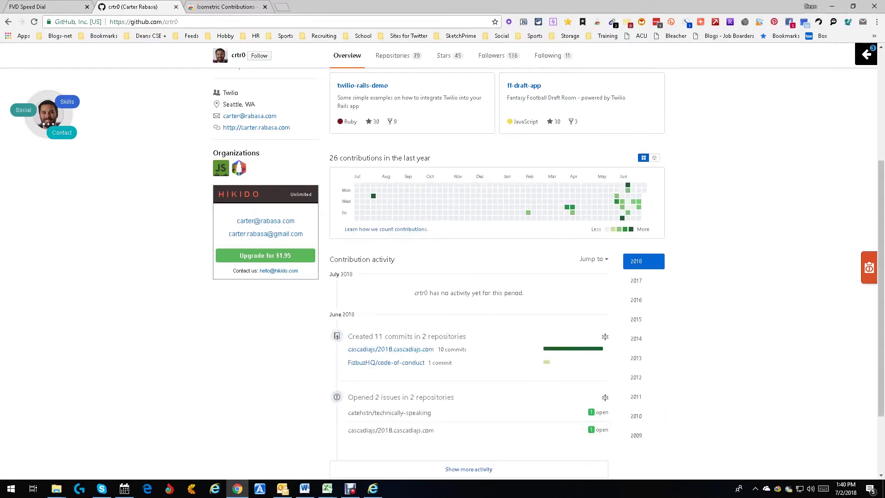
click(654, 158)
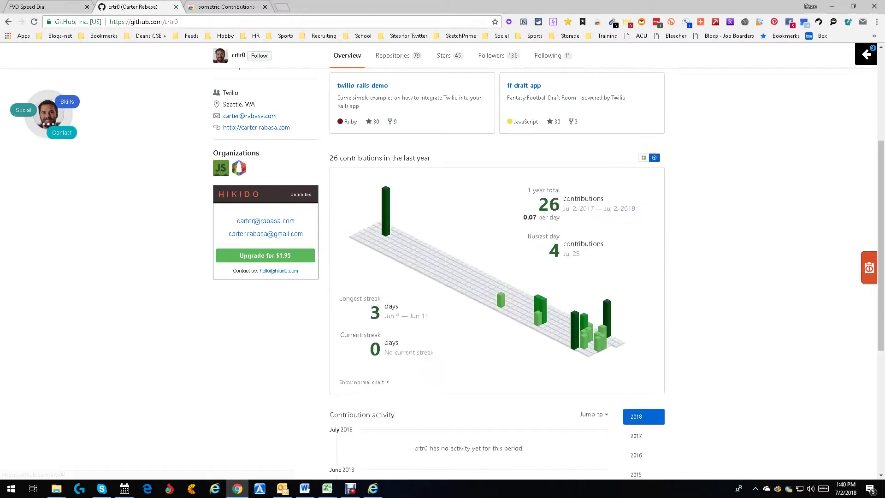